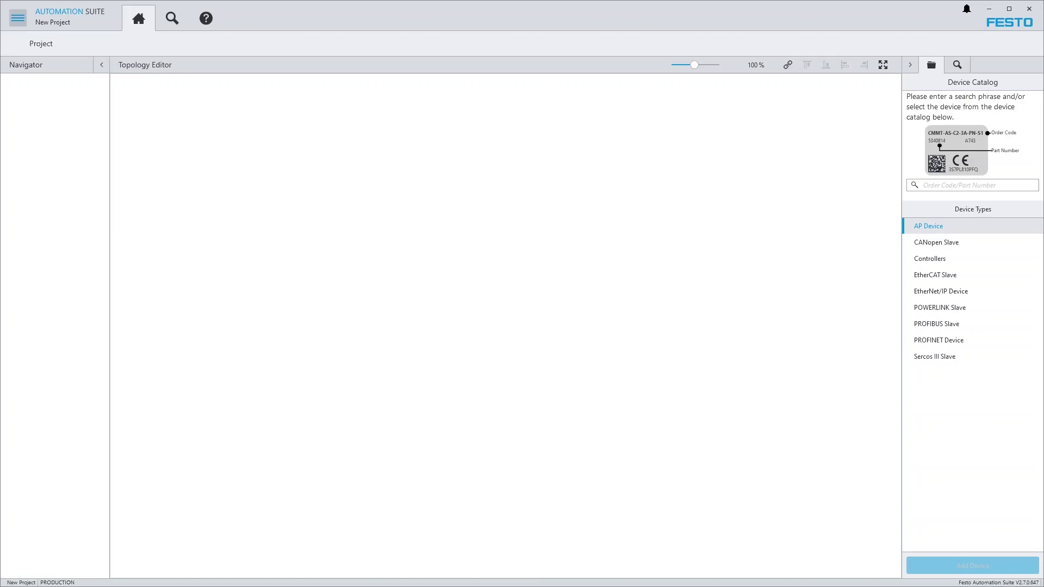
Open Repositories and check the IO-Link extension, then the IO-Link Device Plug-in details.
left_click(17, 17)
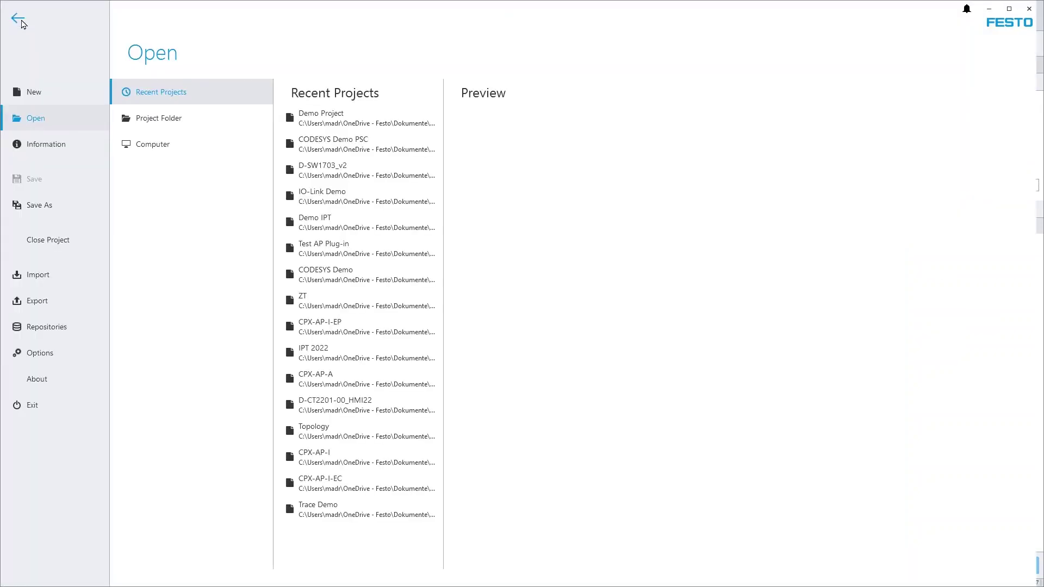
left_click(69, 328)
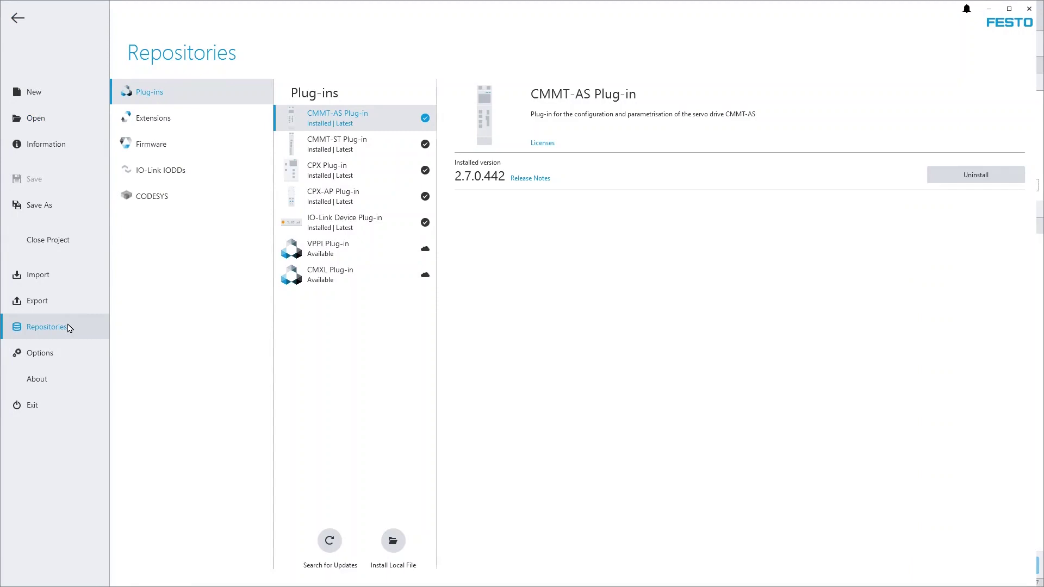
left_click(162, 127)
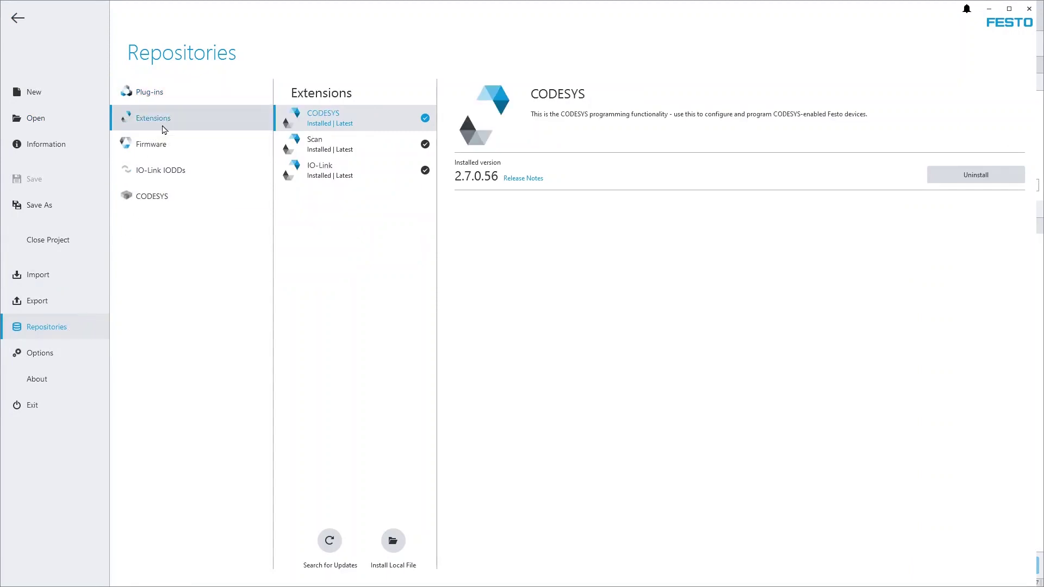
left_click(316, 181)
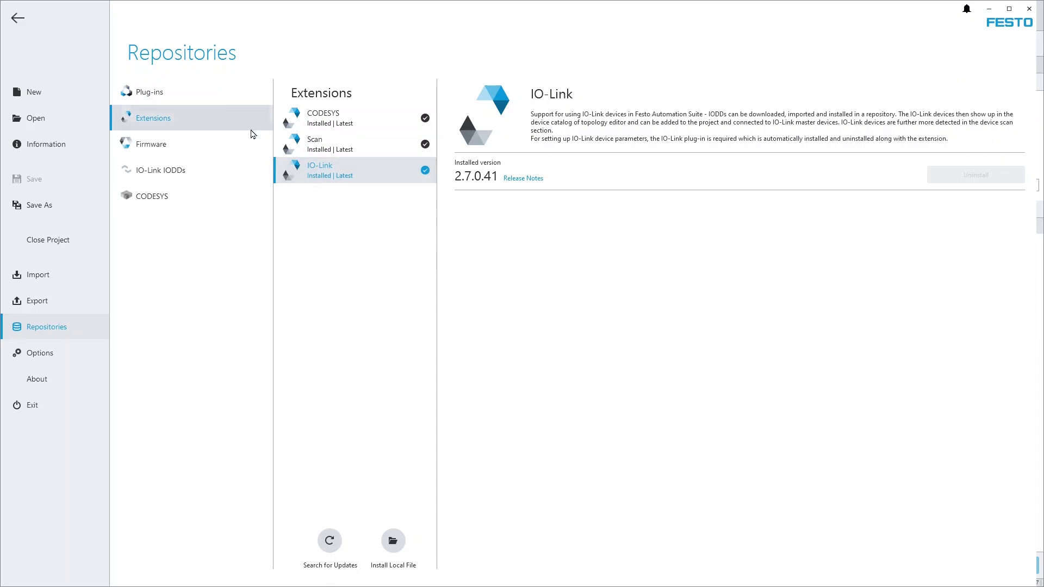
left_click(217, 99)
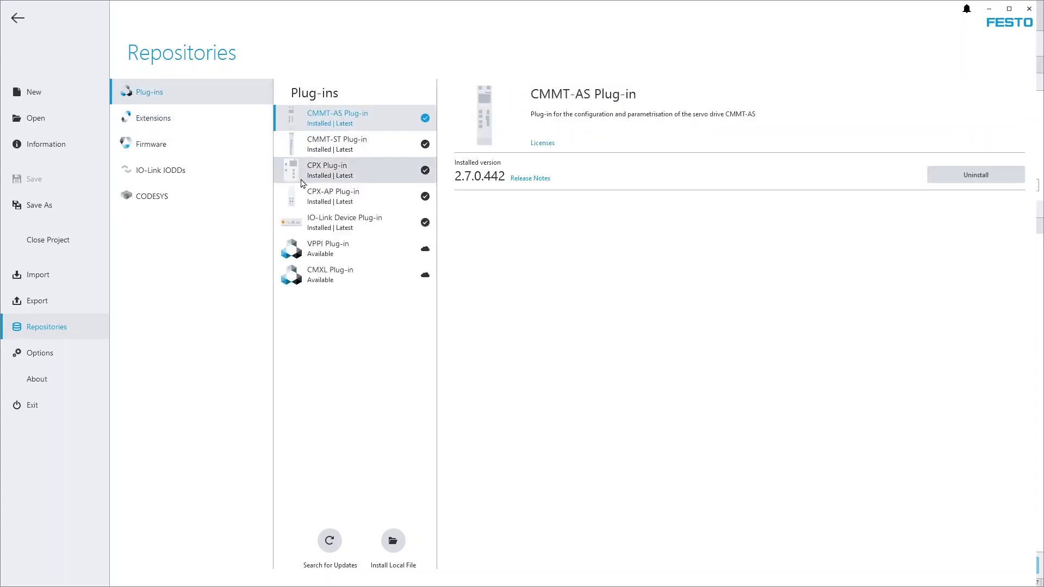
left_click(329, 221)
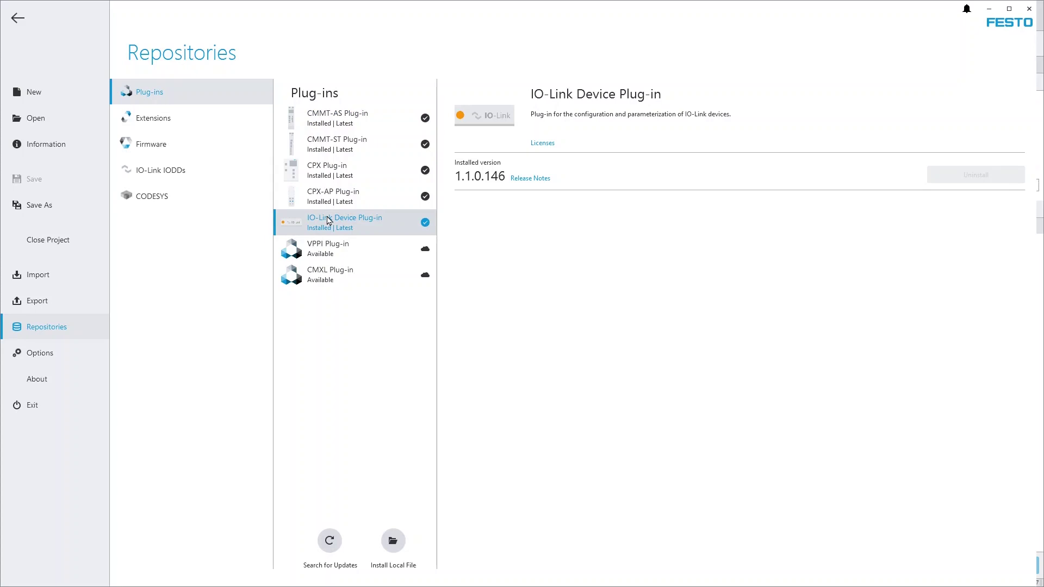
Switch Repositories to the IO-Link IODDs category.
left_click(236, 178)
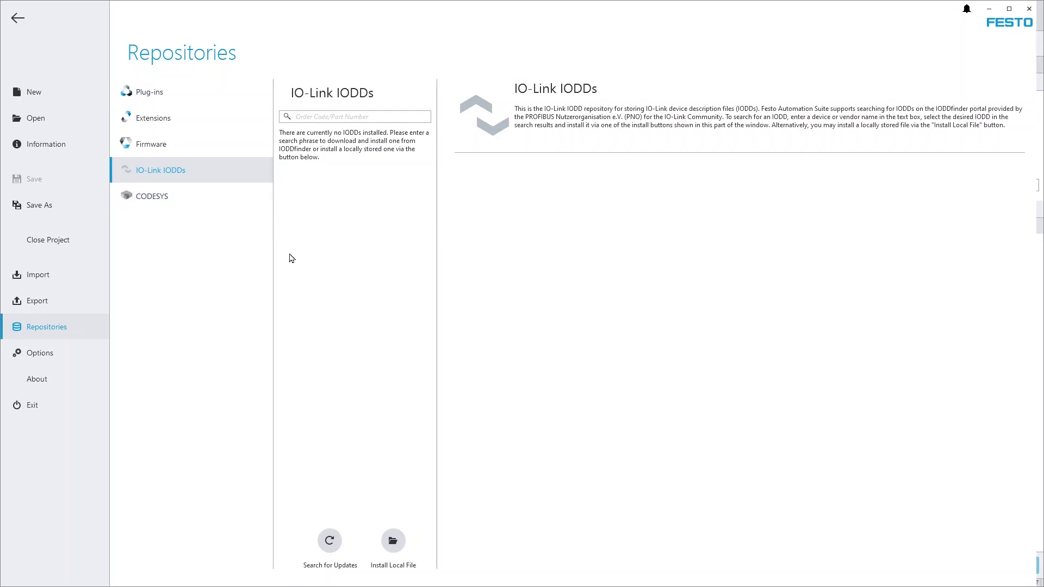
Install the Festo SPAE-P10R IODD XML file from Downloads and view its V1.14 details.
left_click(395, 540)
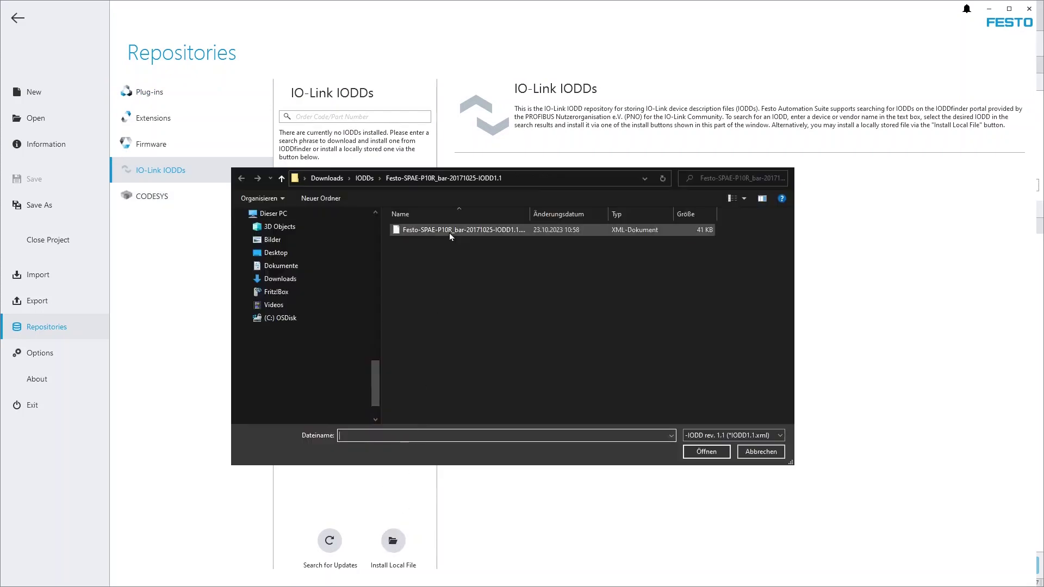
left_click(450, 232)
left_click(695, 453)
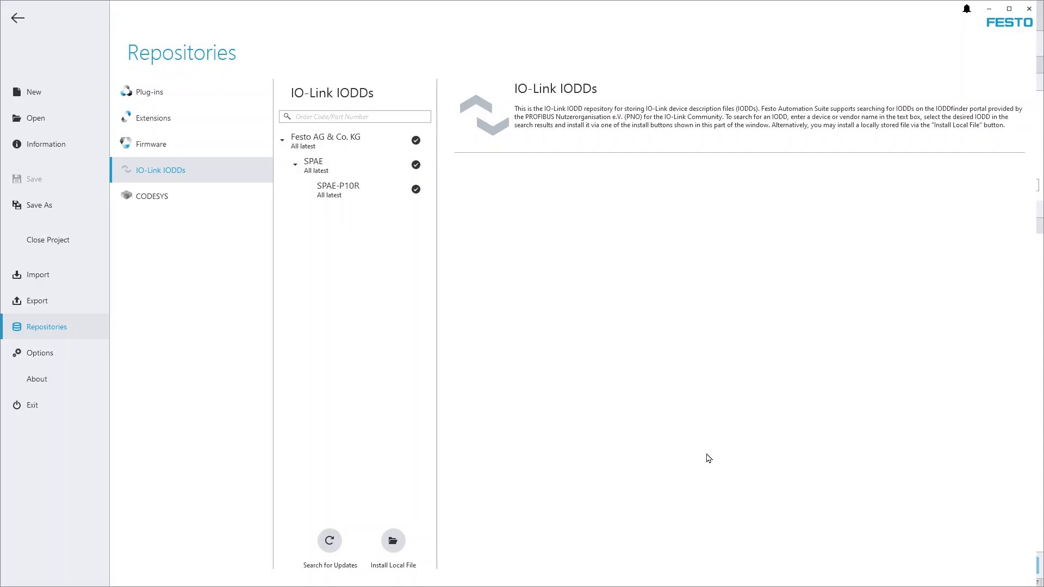
left_click(372, 195)
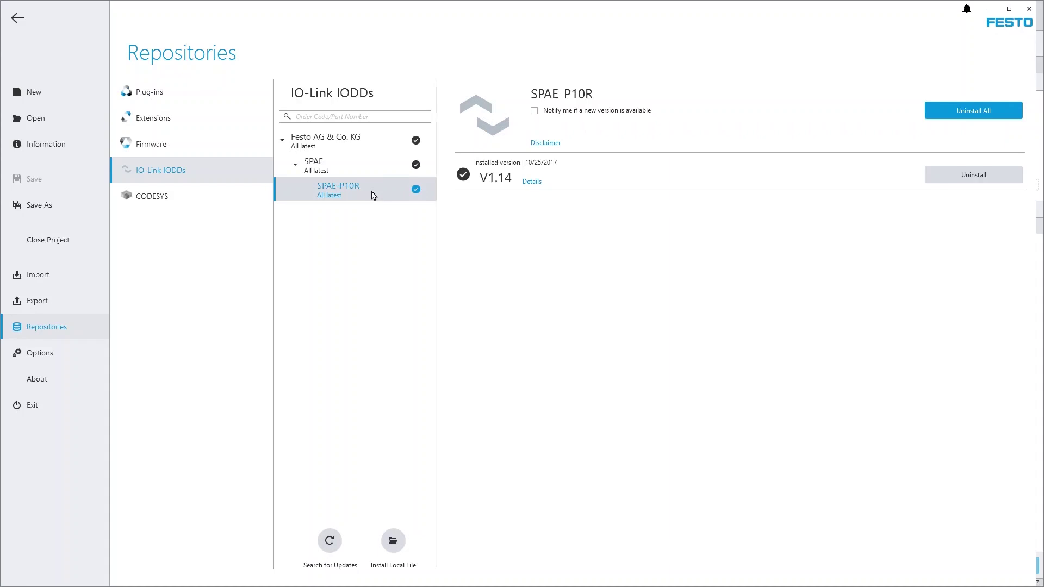
Search the online IODD catalogue for 'festo' and expand Festo > ELGS to ELGS-BS.
left_click(329, 122)
type("festo")
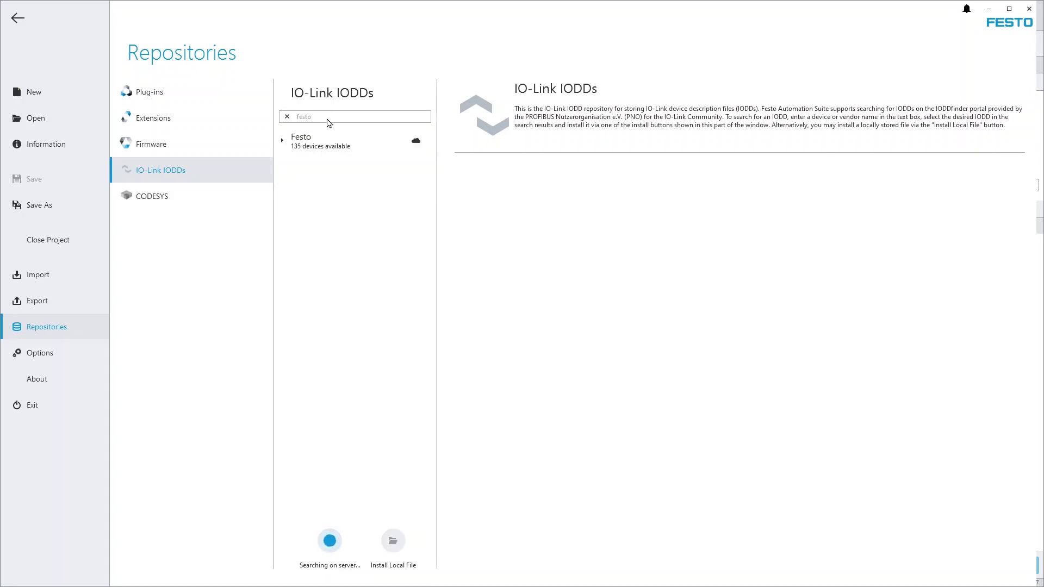
left_click(282, 140)
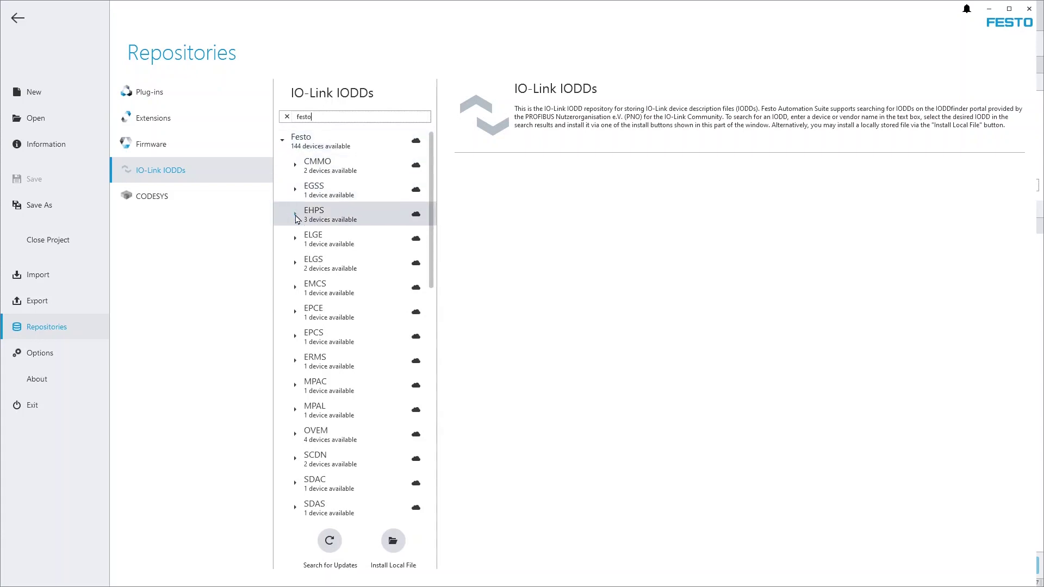
left_click(296, 262)
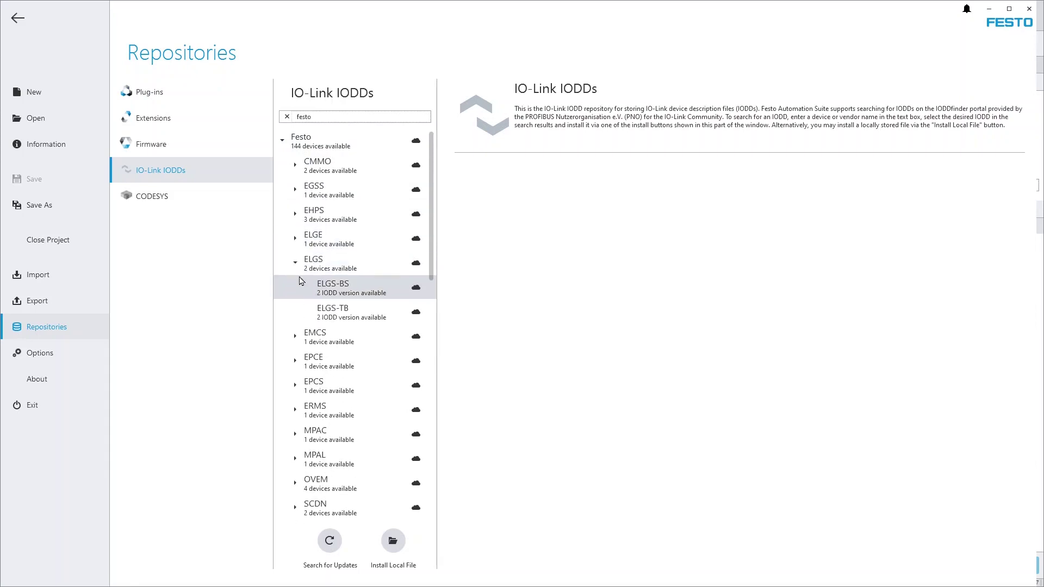
left_click(342, 301)
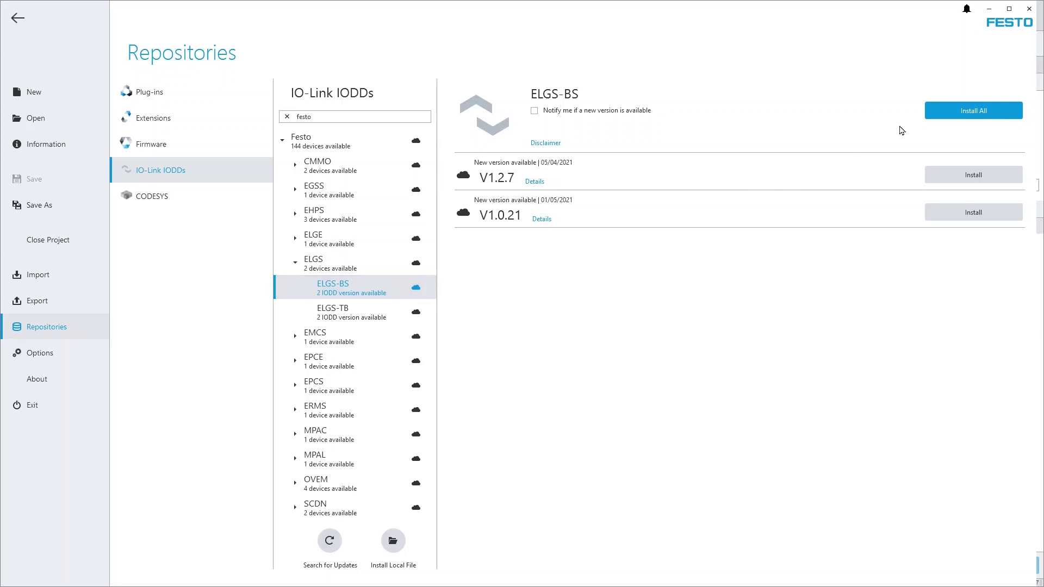
Install both ELGS-BS IODD versions, then the remaining ELGS-TB IODD, and select Festo.
left_click(935, 117)
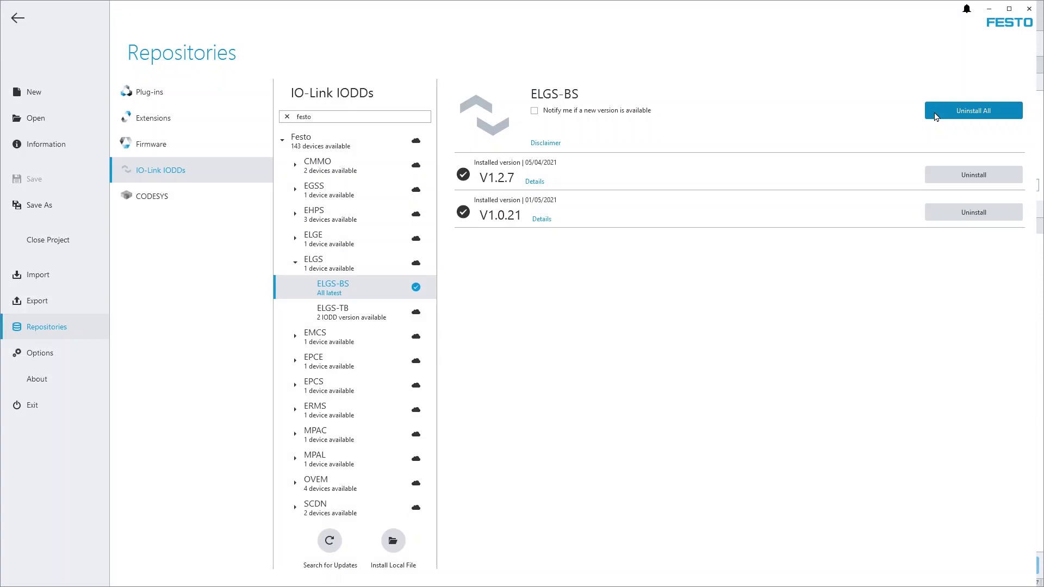
left_click(351, 266)
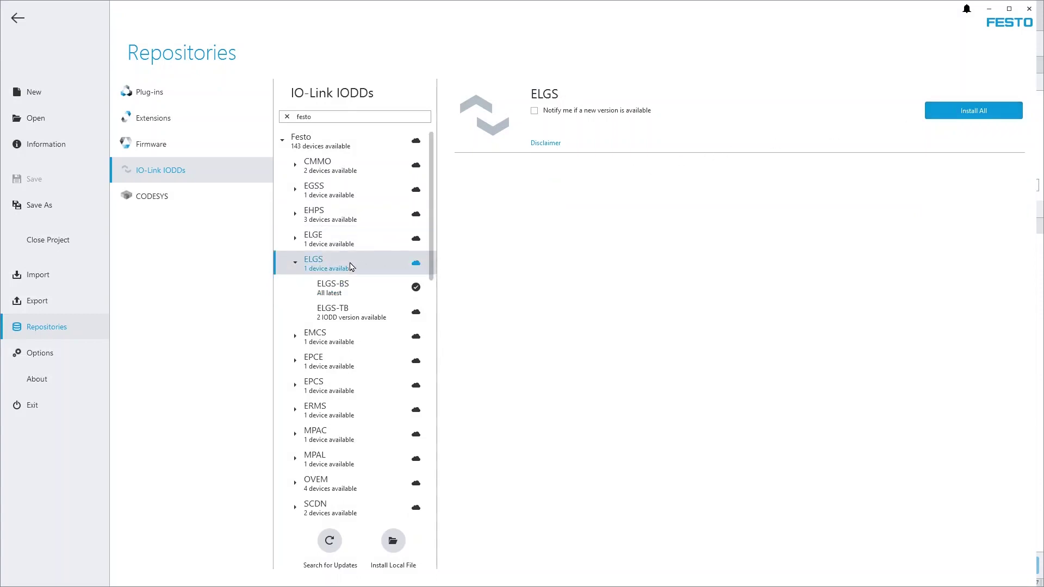
left_click(940, 112)
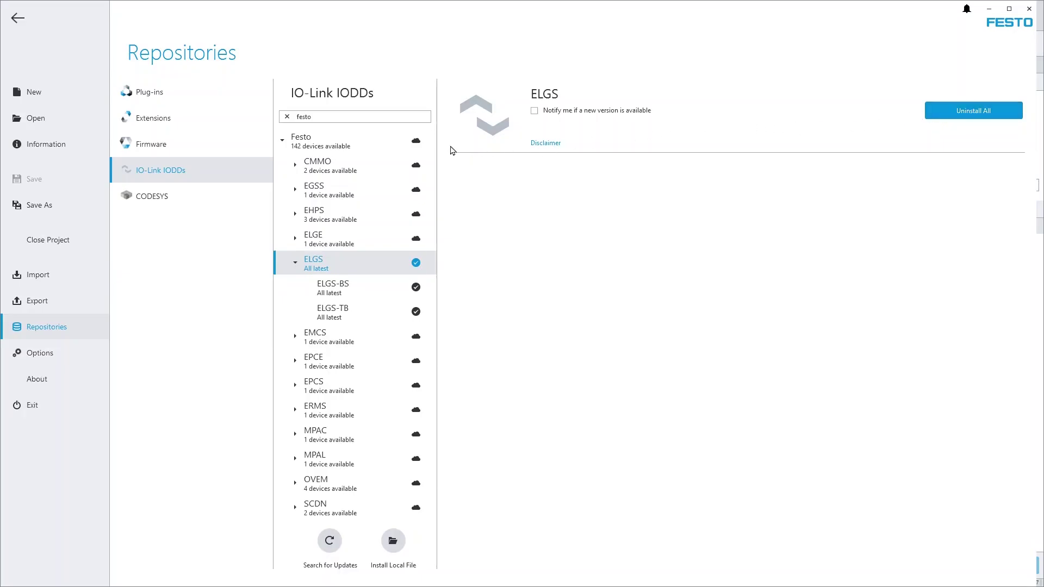
left_click(415, 144)
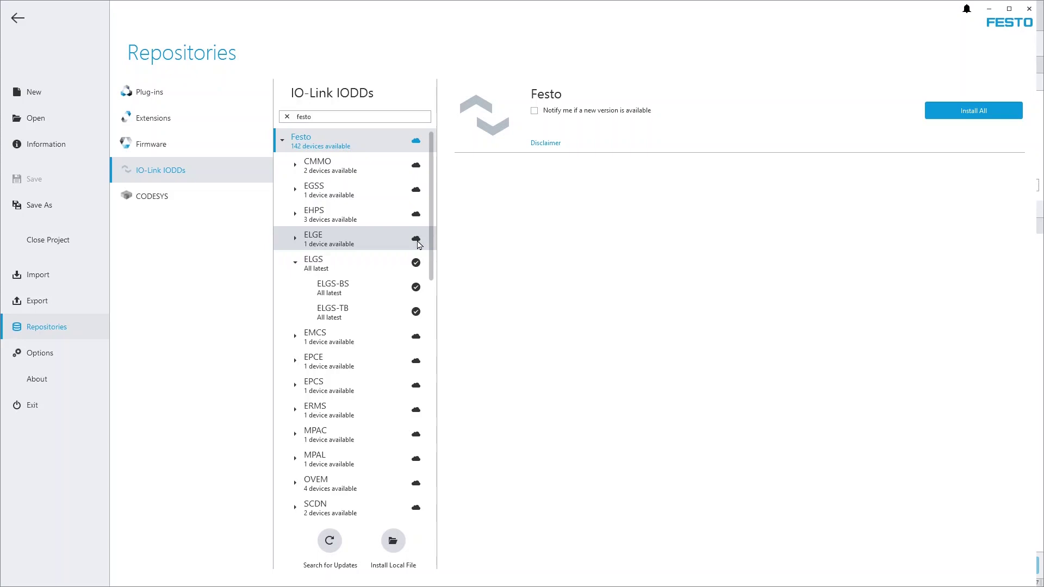
Uninstall all ELGS IODDs from the repository.
left_click(408, 264)
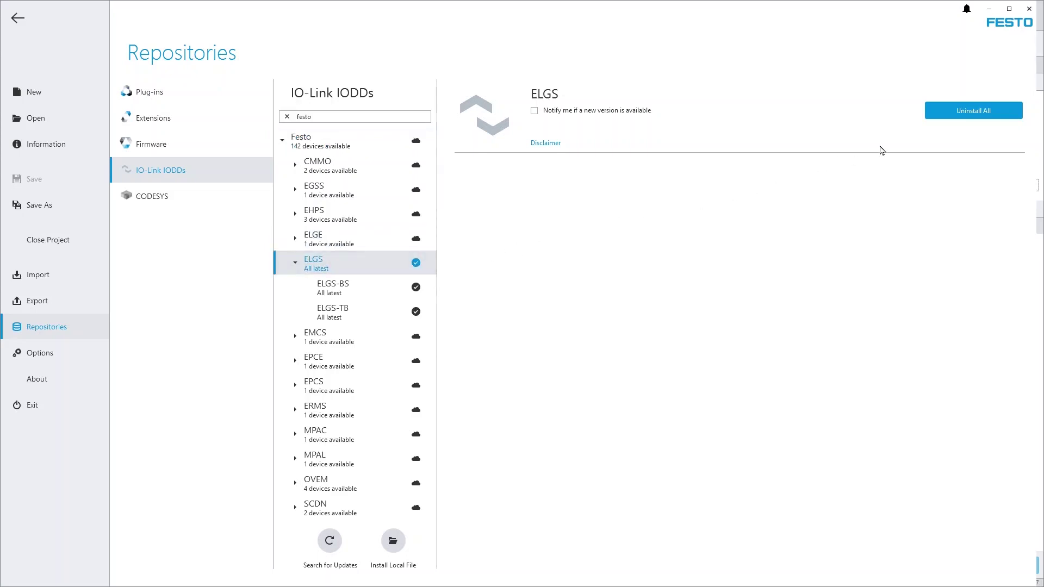
left_click(944, 119)
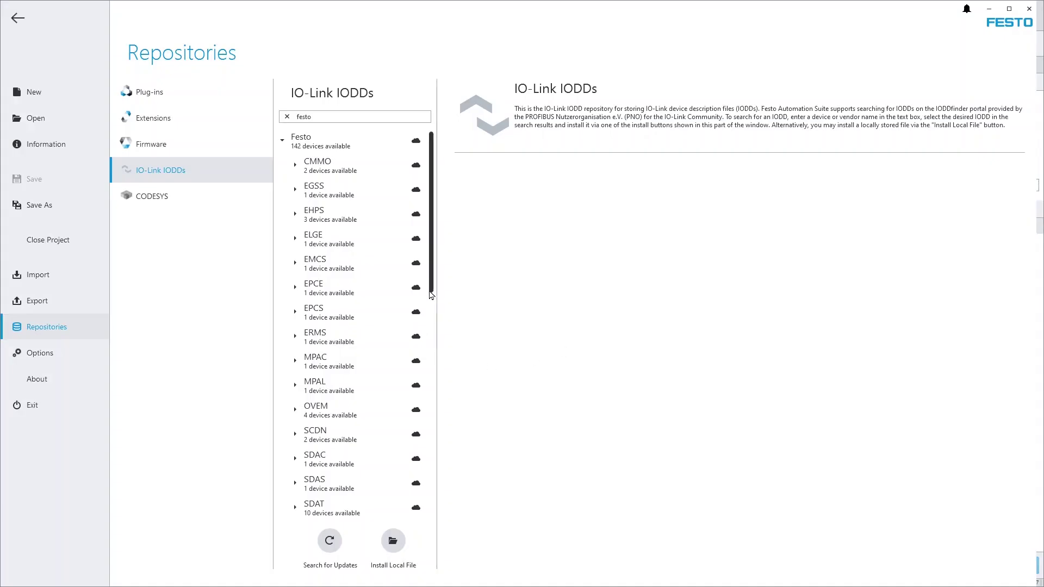
scroll(432, 307, "down", 1)
left_click_drag(432, 308, 445, 479)
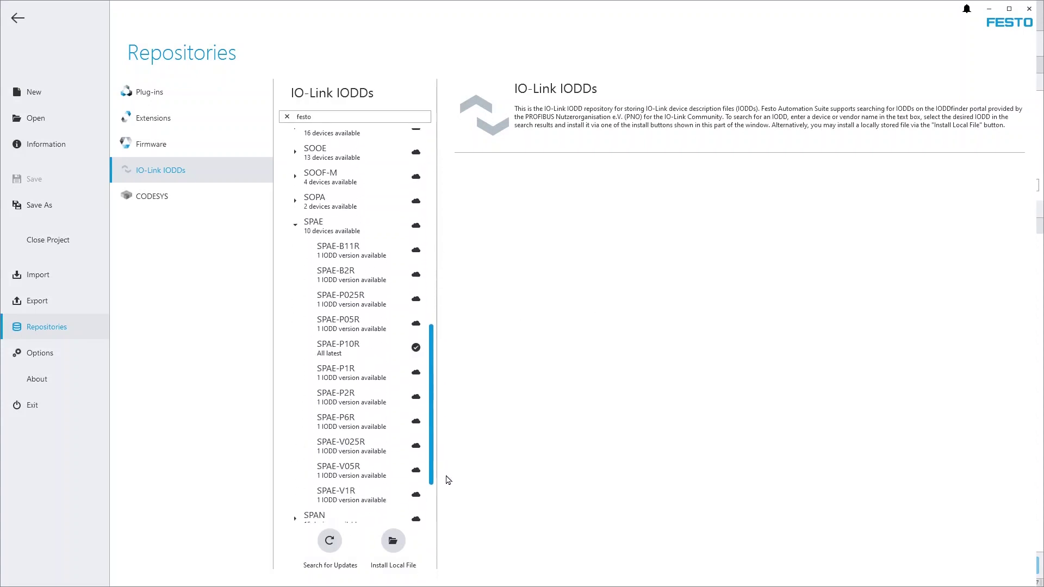
View the file details and supported products for SPAE-P10R, then SPAE-P05R.
left_click(377, 350)
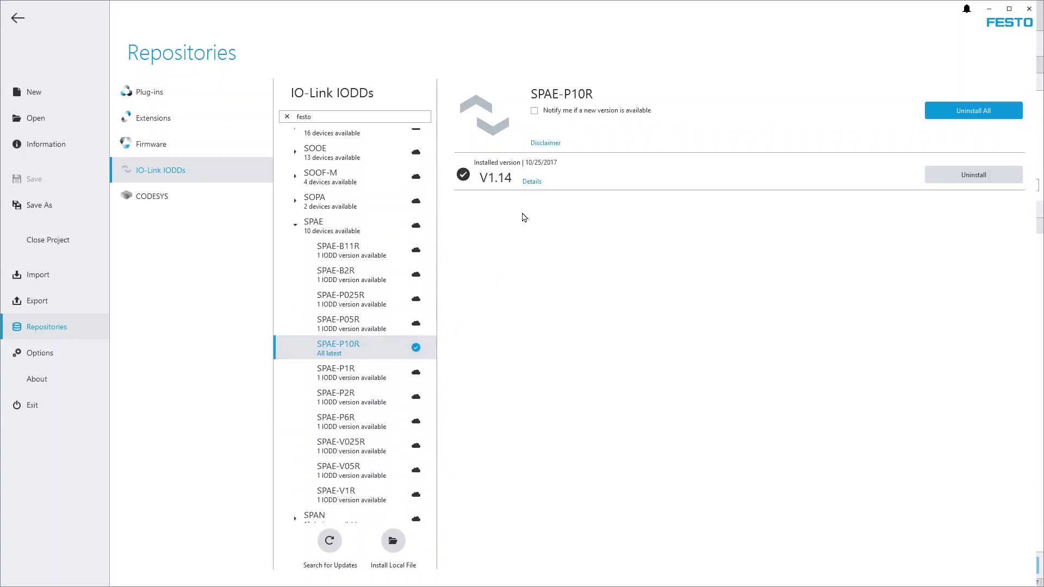
left_click(532, 182)
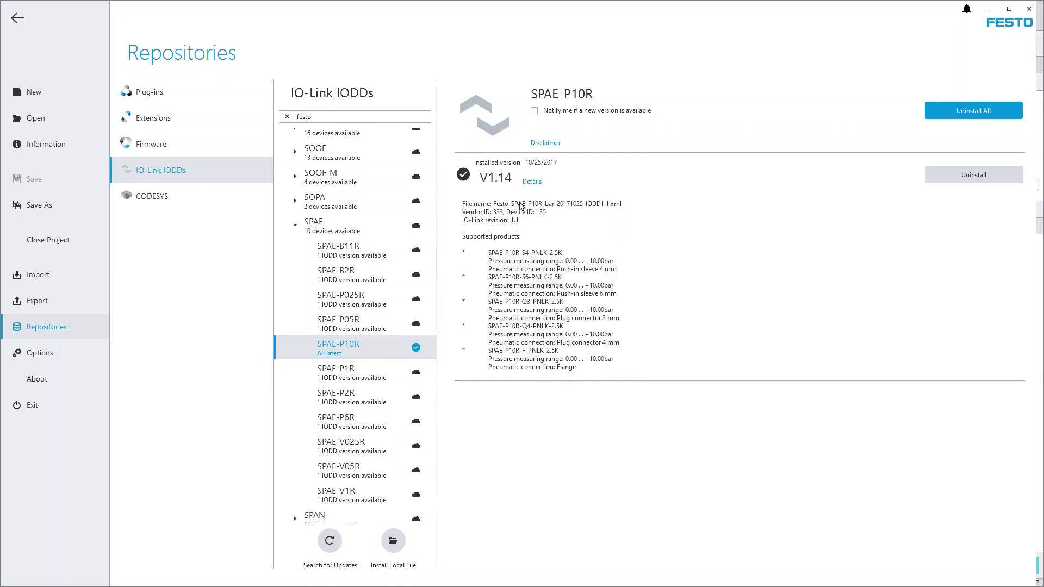
left_click(382, 326)
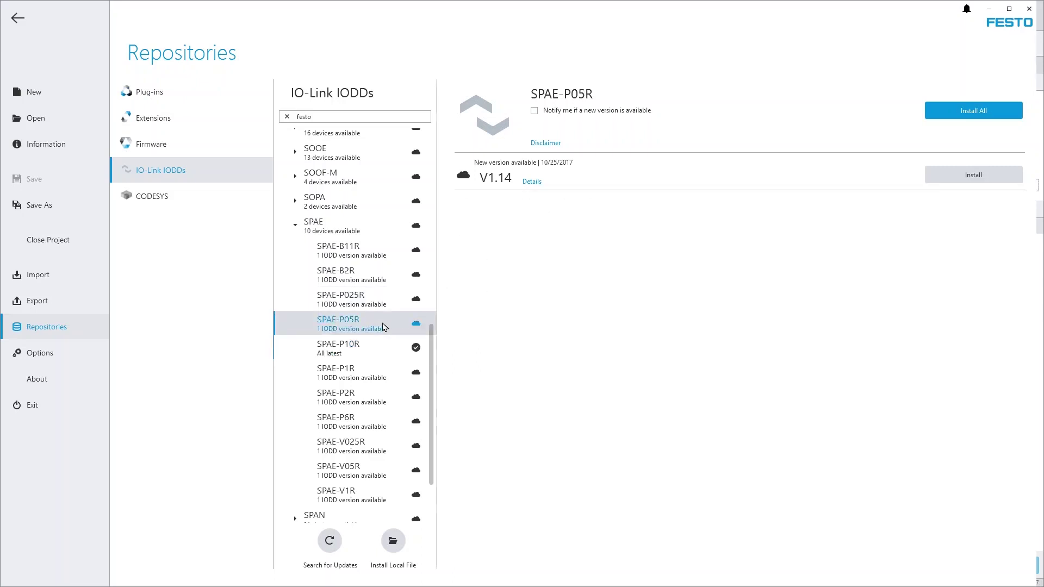
left_click(532, 182)
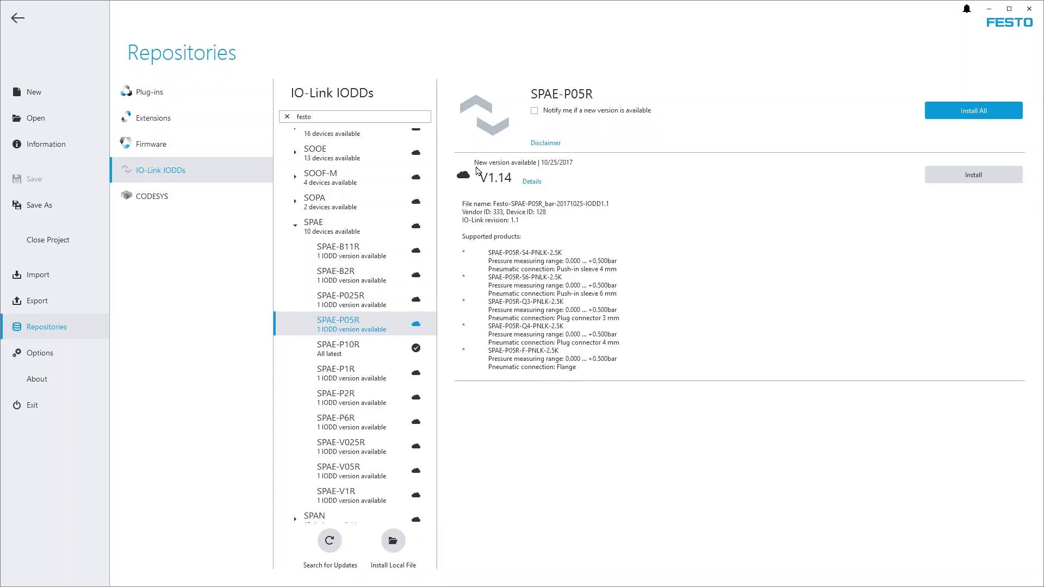
Clear the IODD search, return to the project, and list the five SPAE-P10R IO-Link devices.
left_click(287, 116)
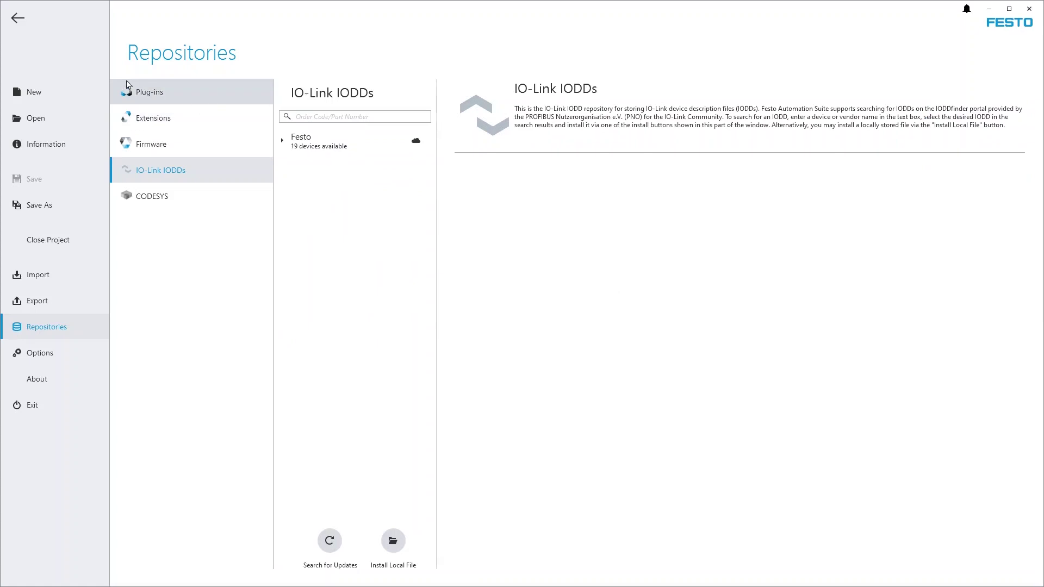
left_click(17, 19)
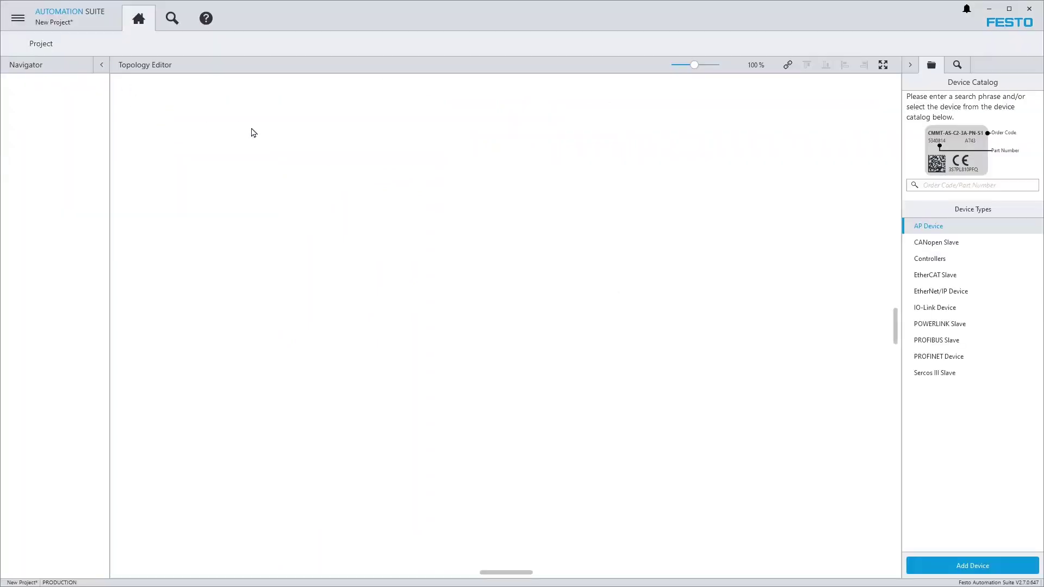
left_click(925, 308)
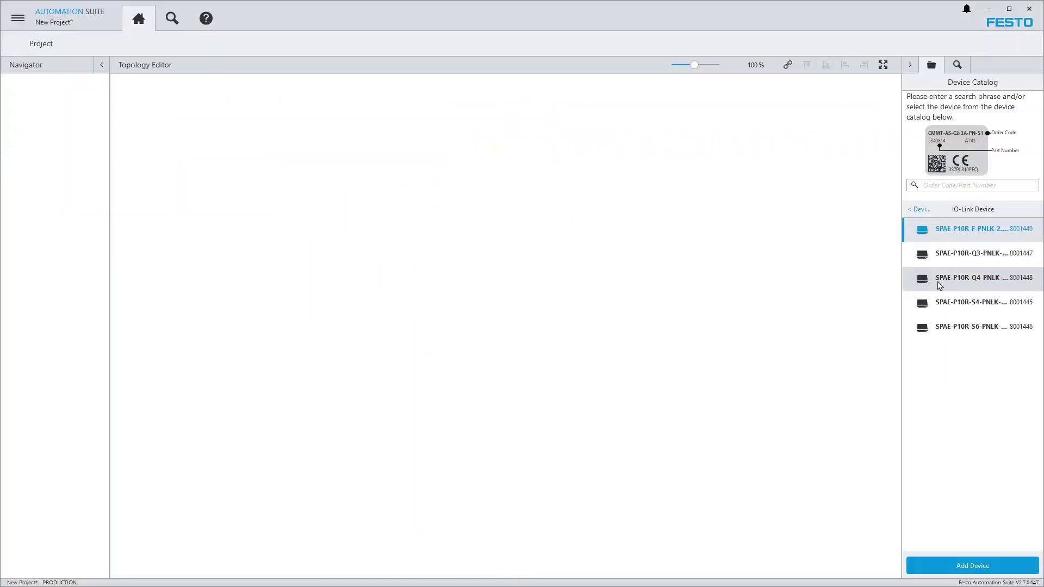